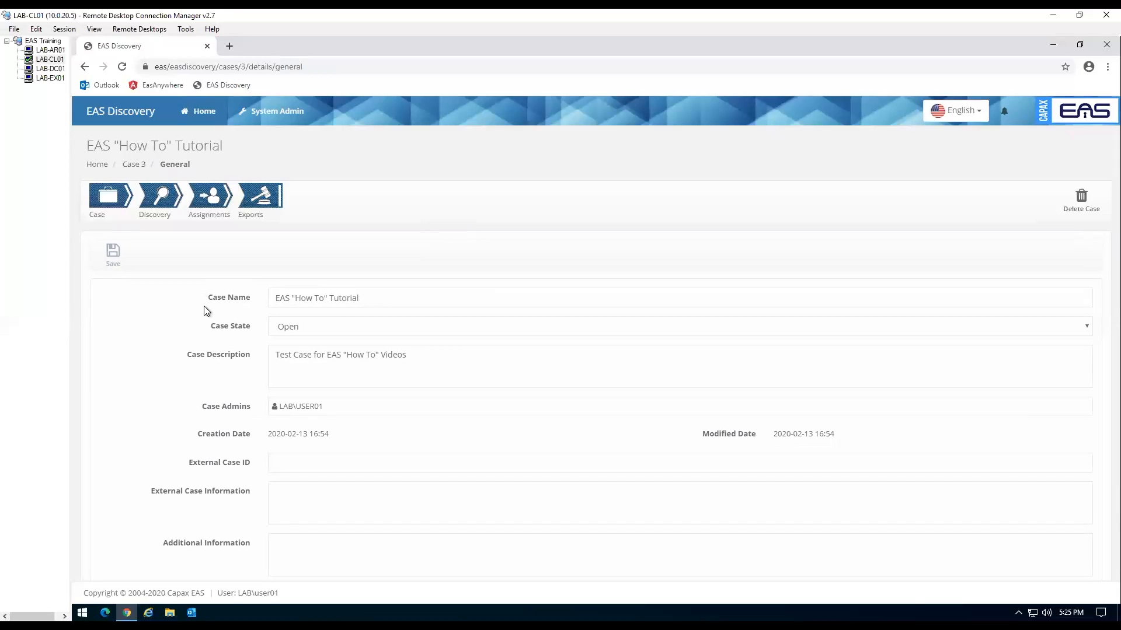
Open object management for the EAS "How To" Tutorial case.
click(109, 199)
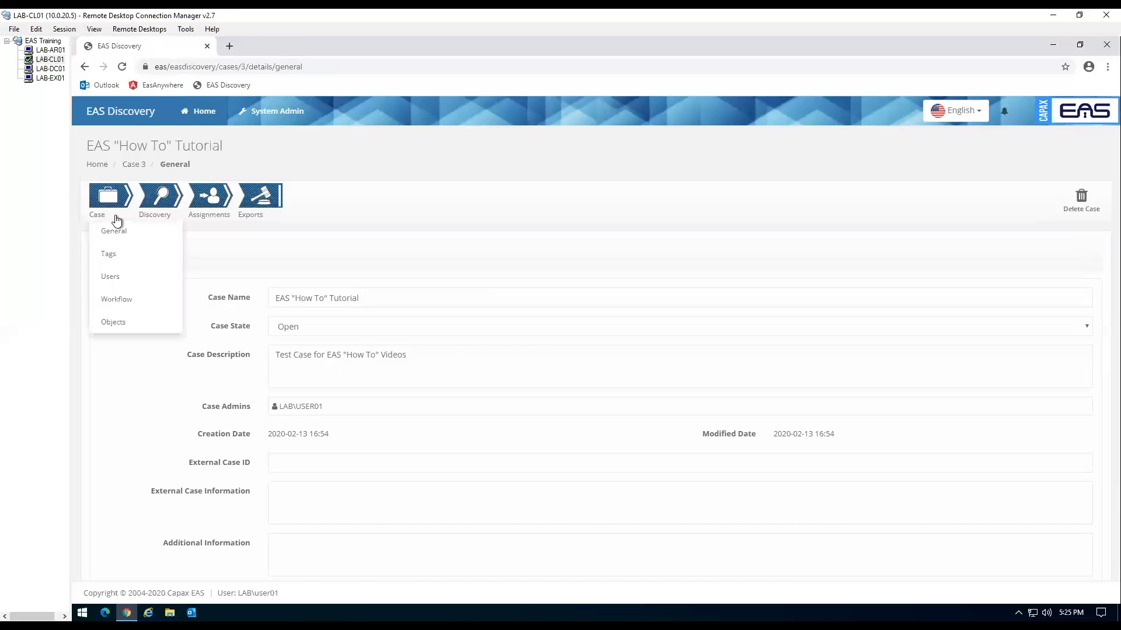
click(113, 326)
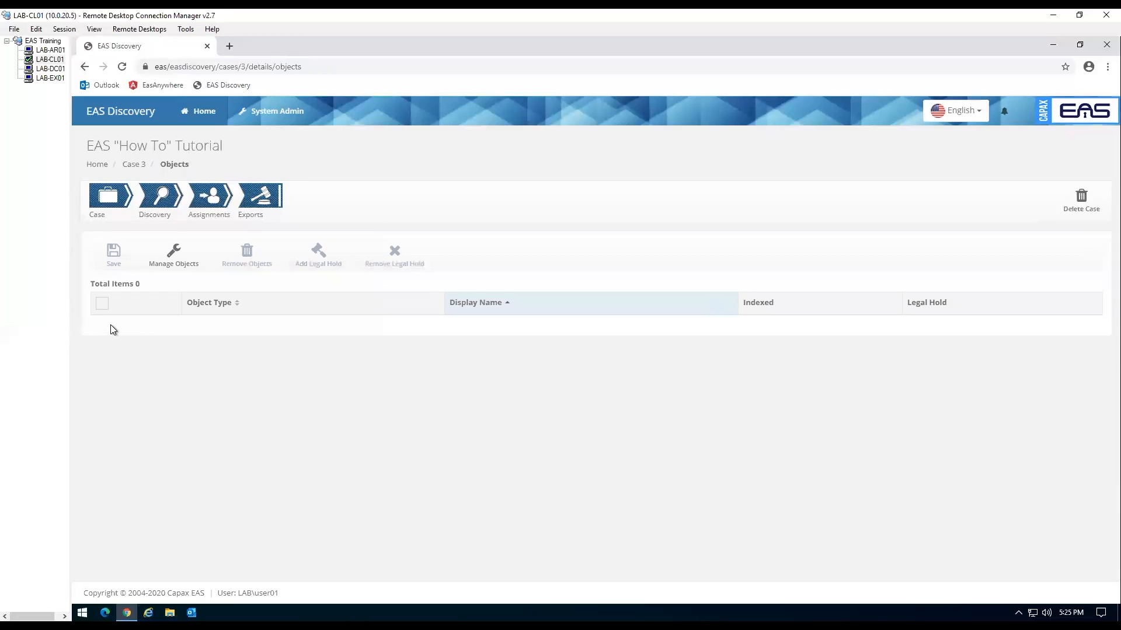
click(176, 249)
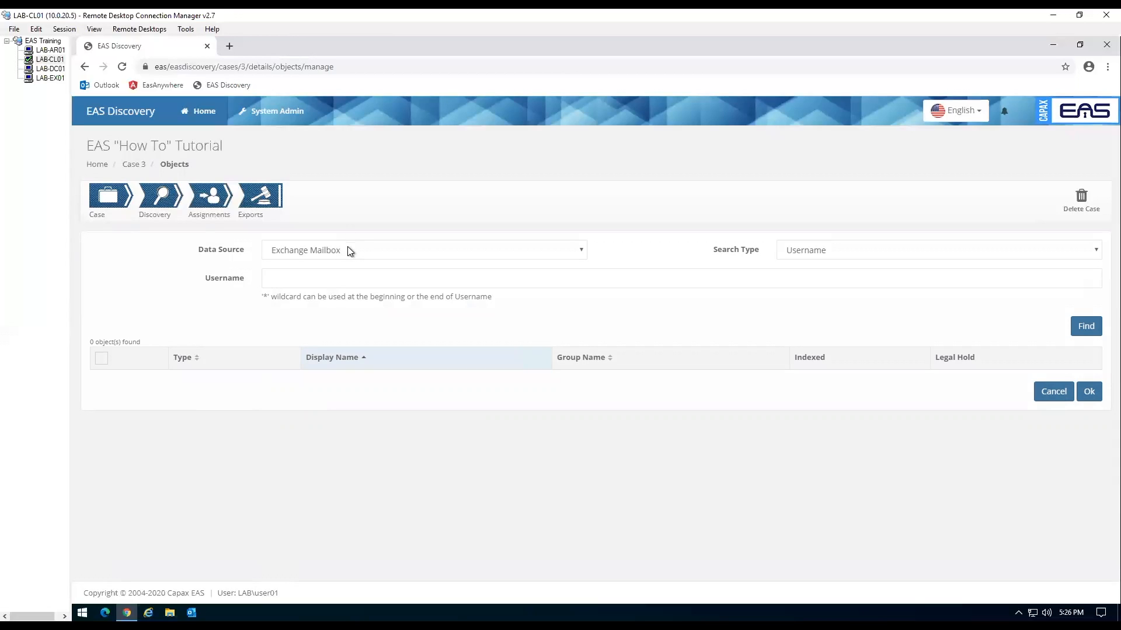
Examine the available data sources and compare the search types offered for Exchange Mailbox and File Share.
click(379, 252)
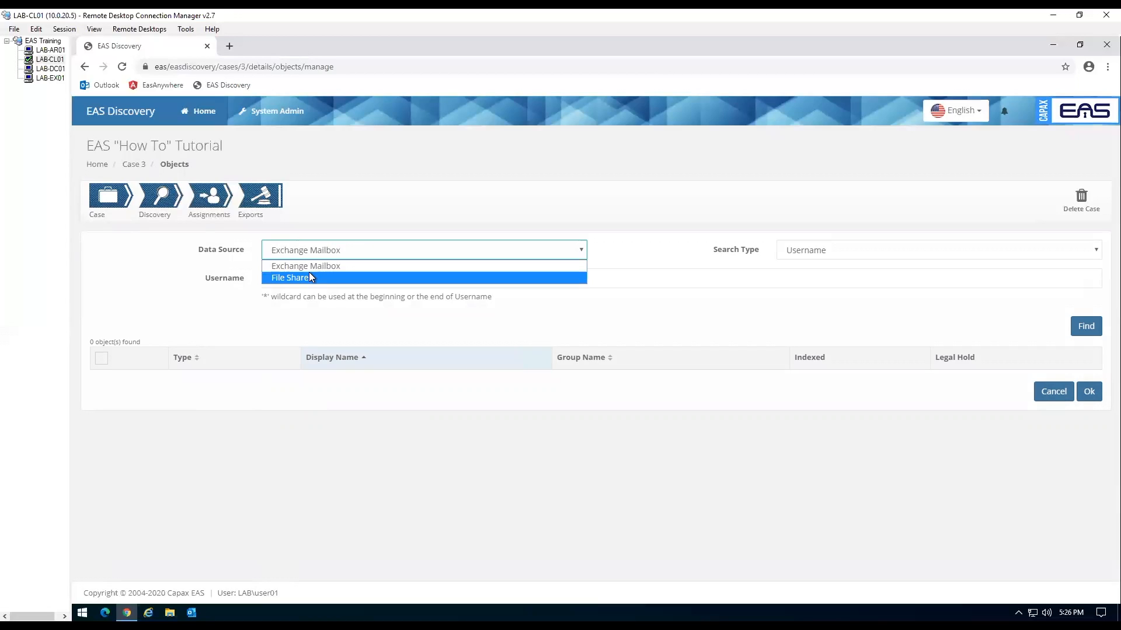
click(333, 205)
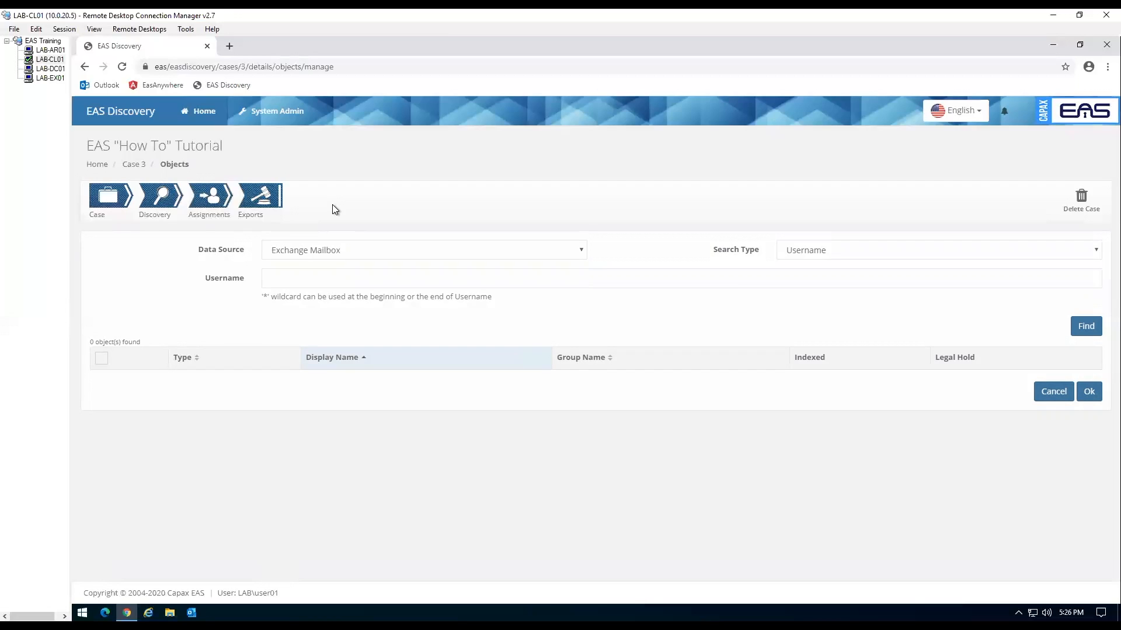
click(348, 251)
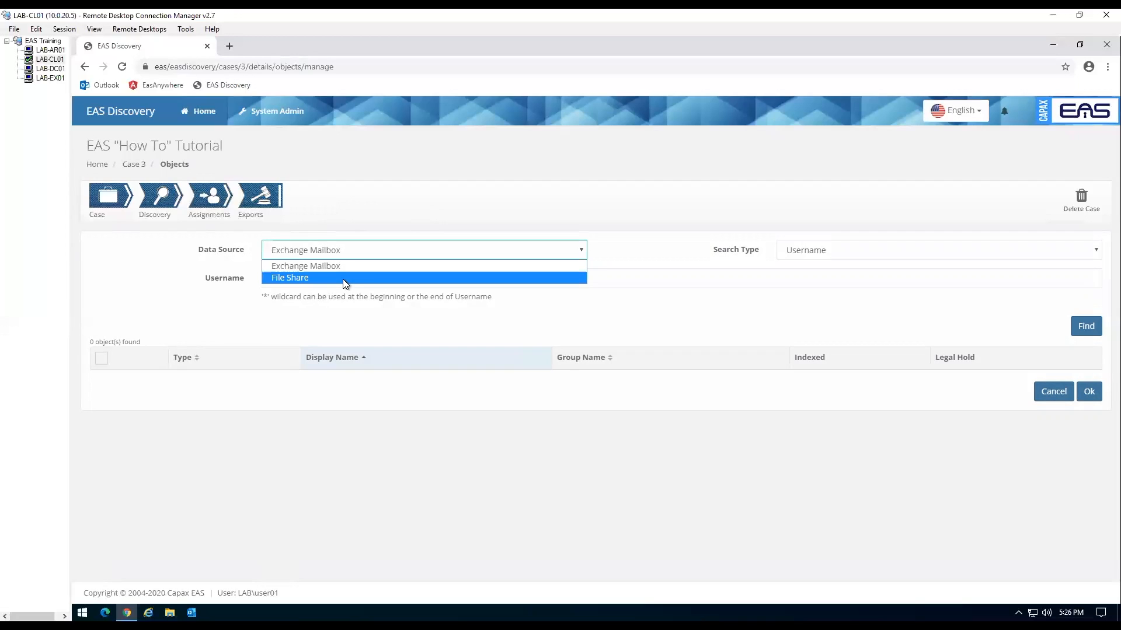
click(344, 279)
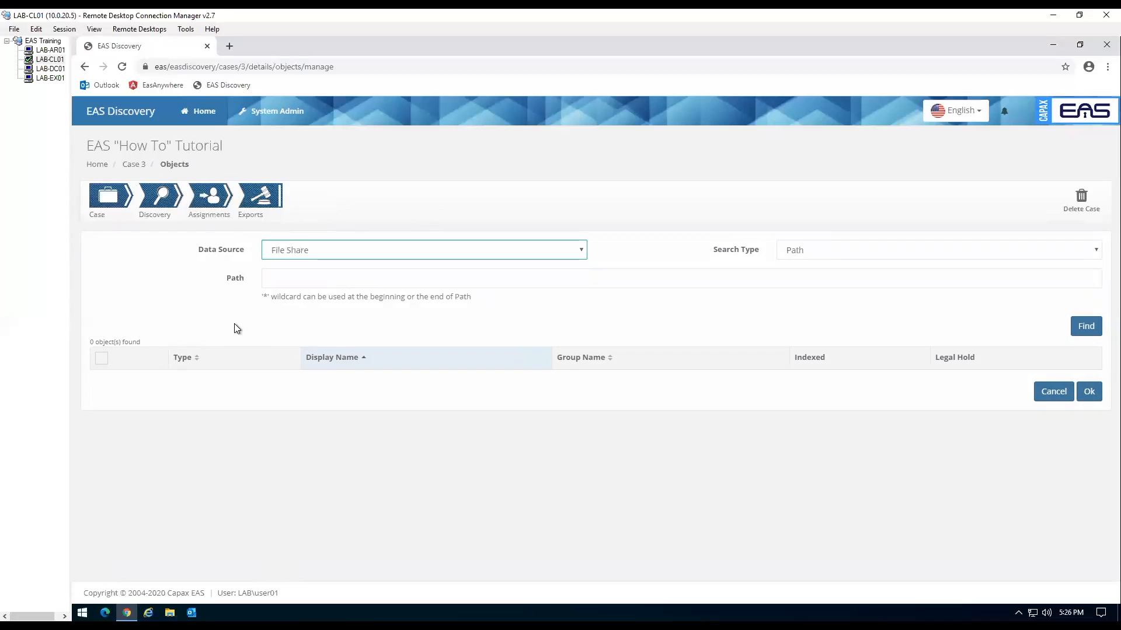
click(341, 246)
click(317, 267)
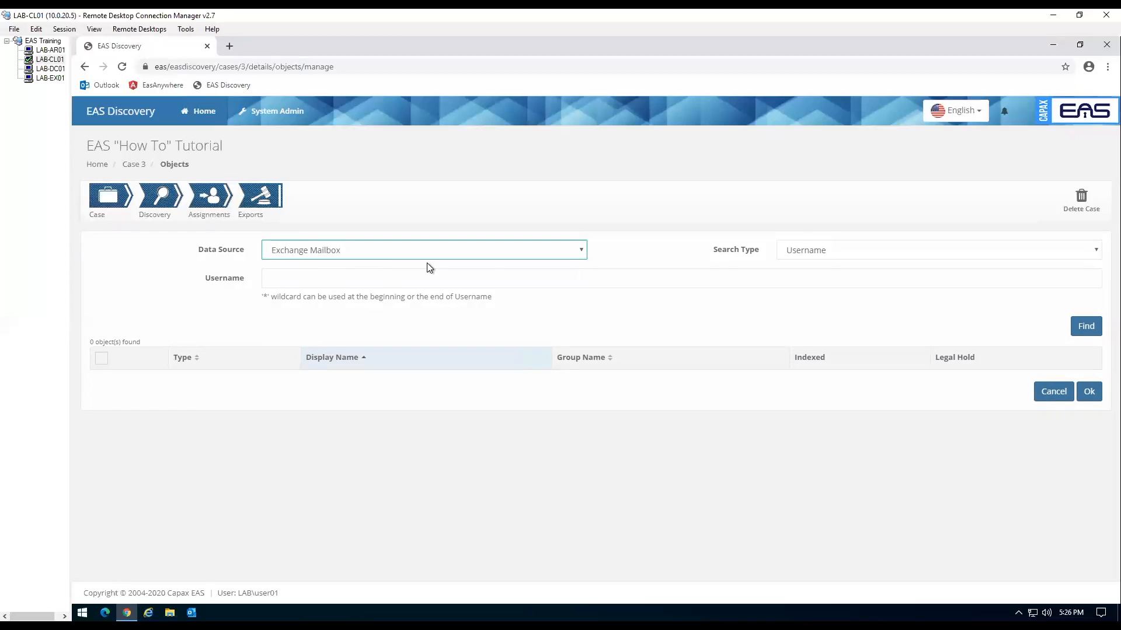
click(851, 255)
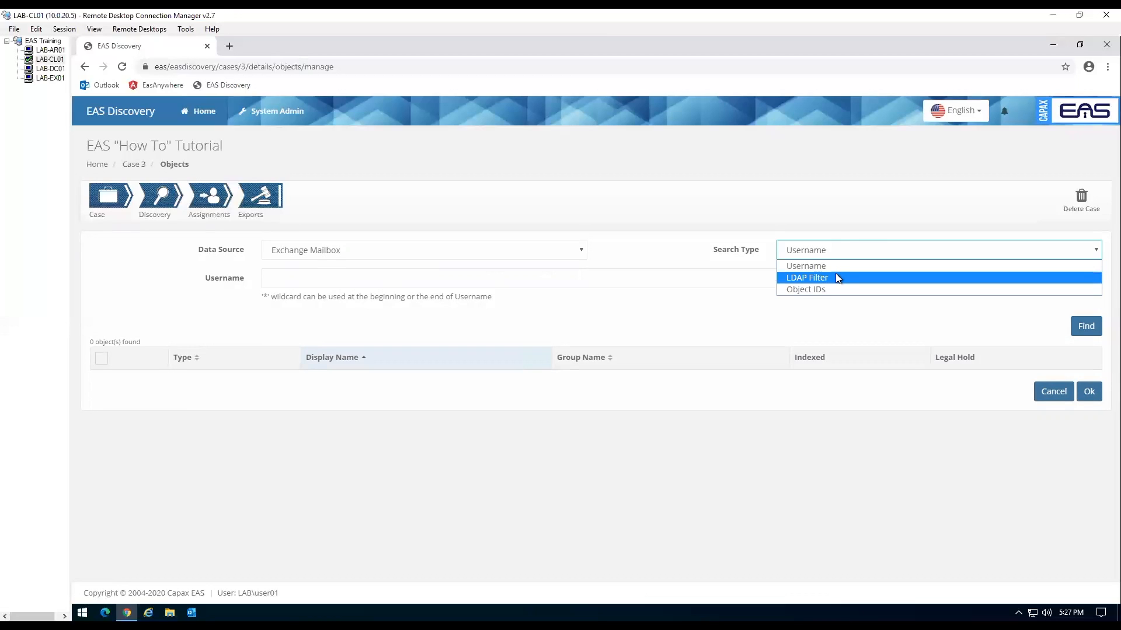
click(521, 256)
click(507, 276)
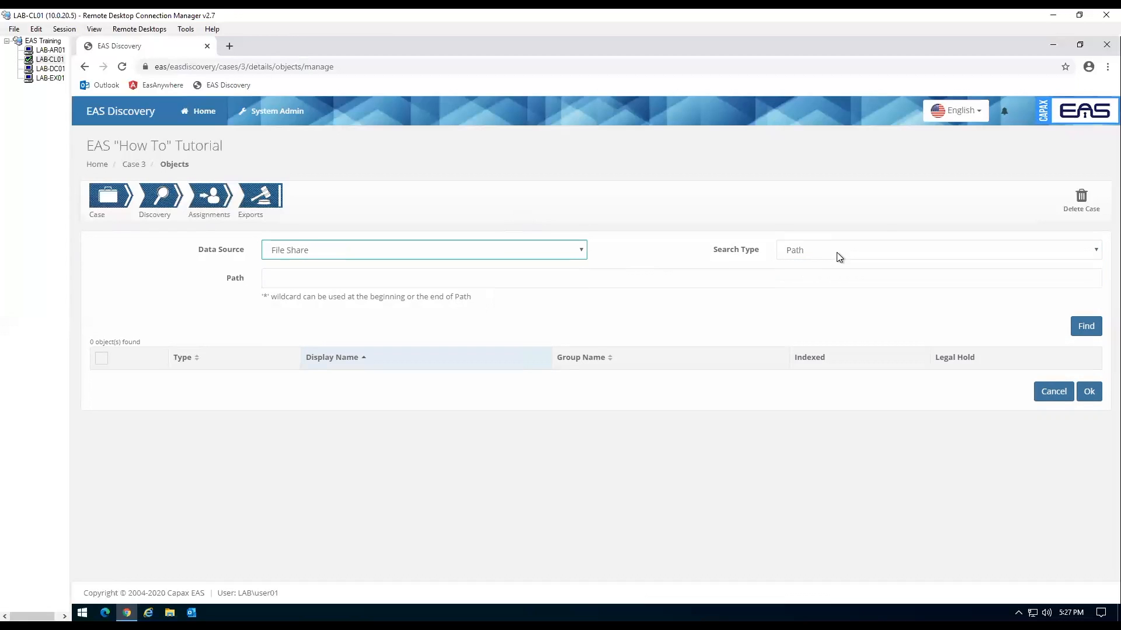
click(839, 257)
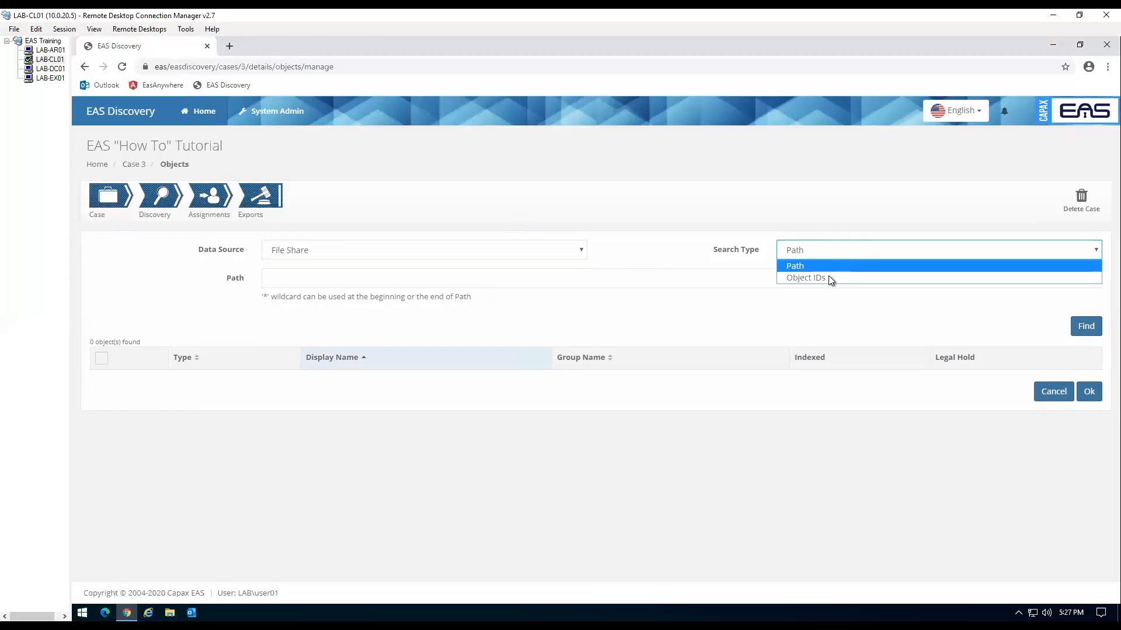
click(669, 263)
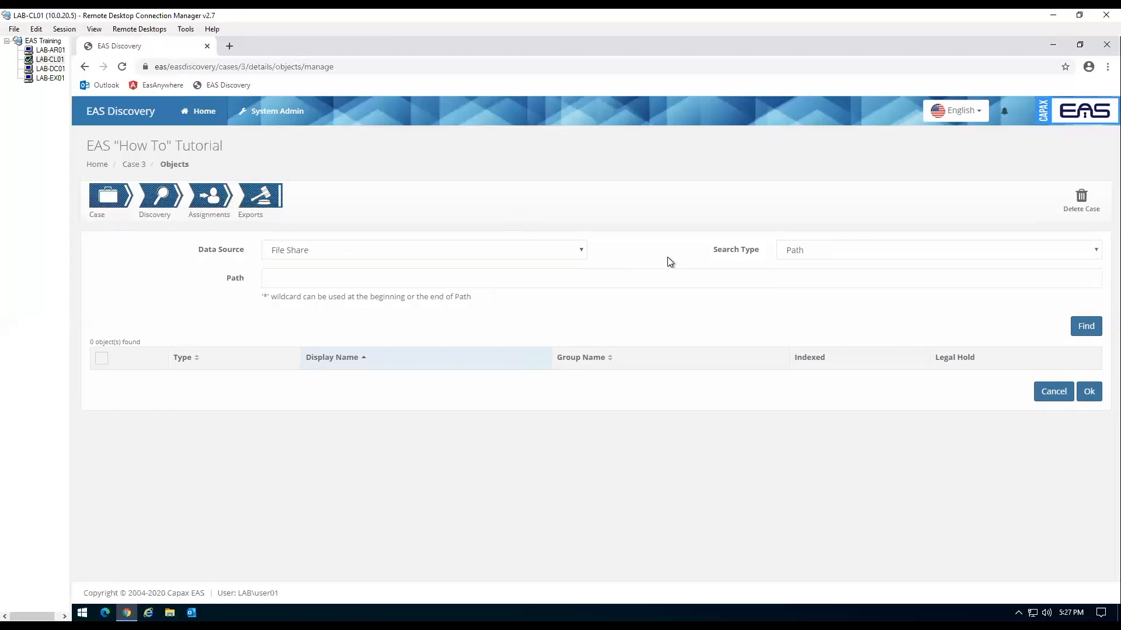
click(534, 251)
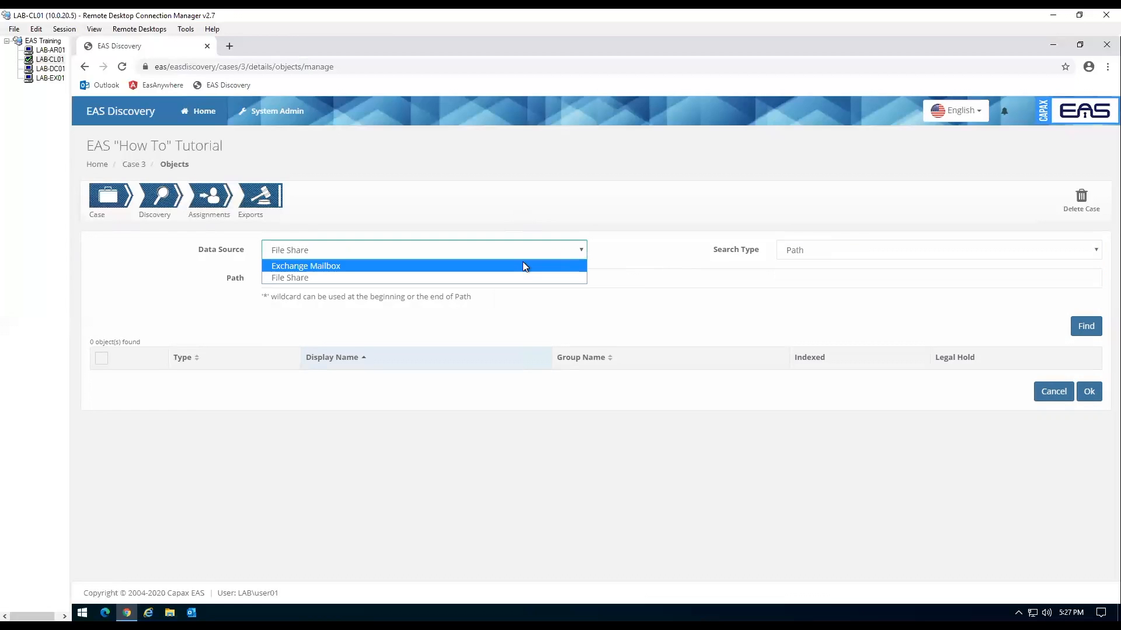
click(523, 267)
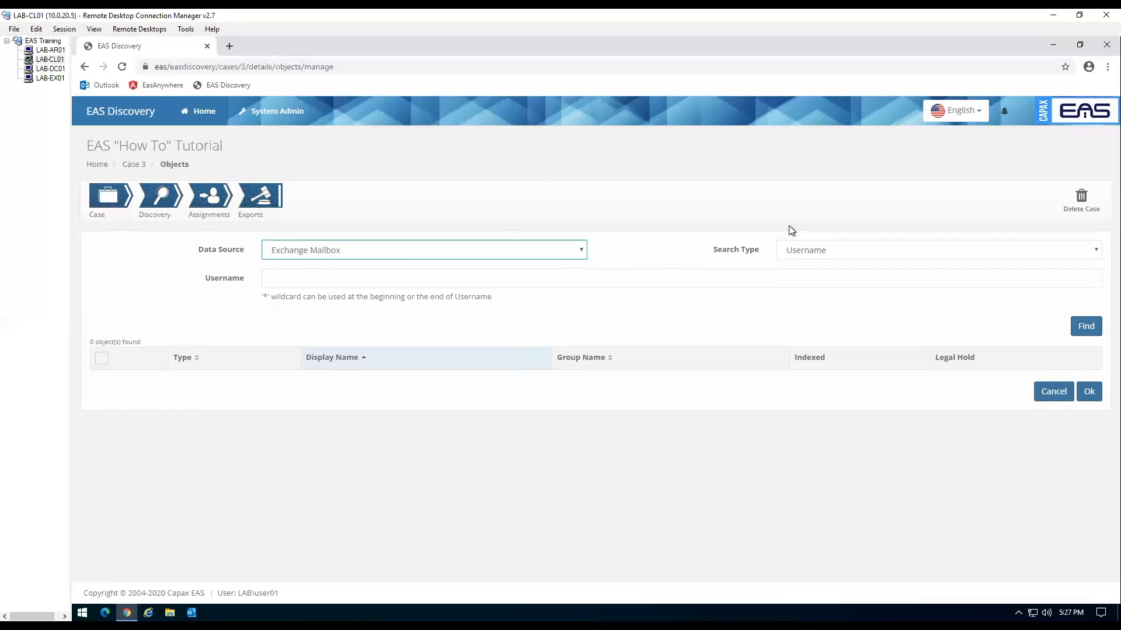
Search the Exchange Mailbox data source for all usernames using the wildcard *.
click(298, 283)
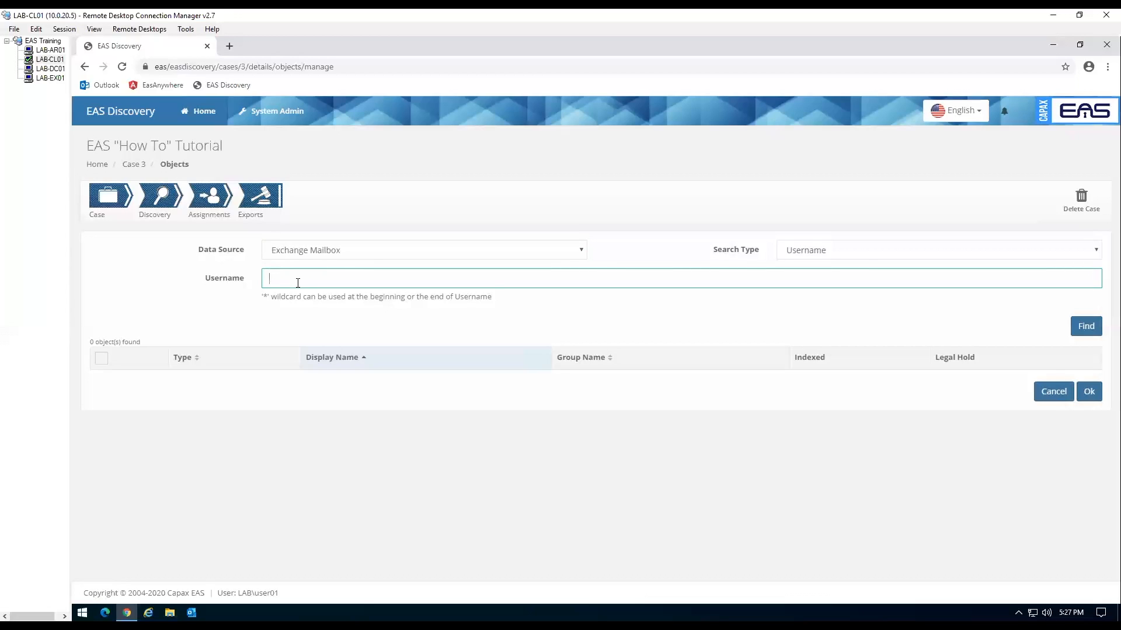
text(*)
click(1080, 331)
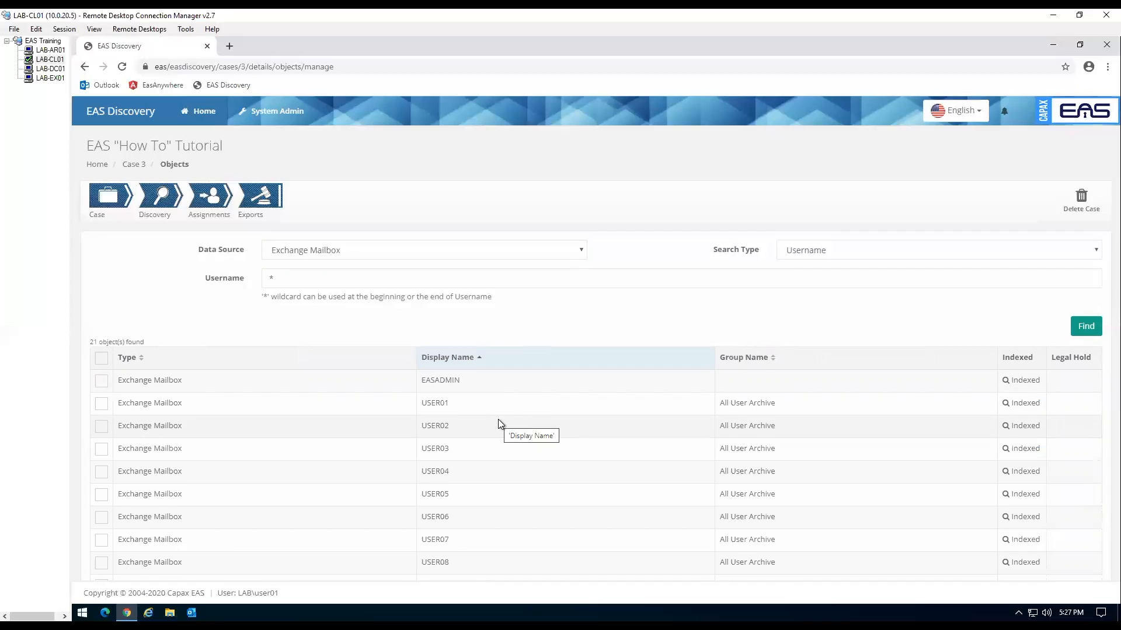
scroll(499, 419, down, 1)
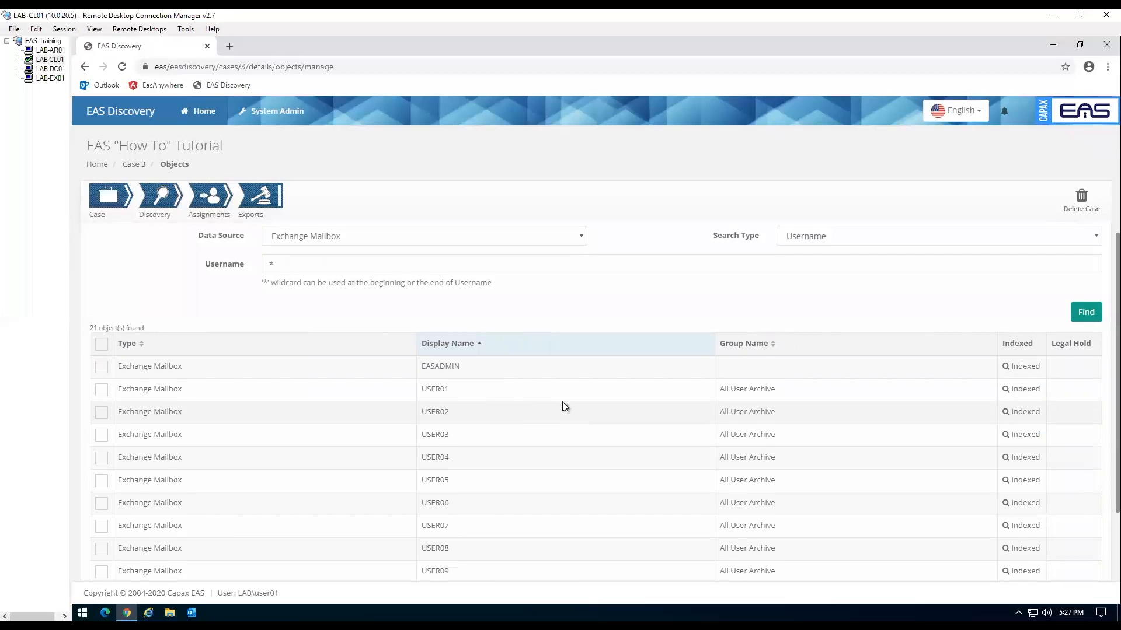
click(1078, 363)
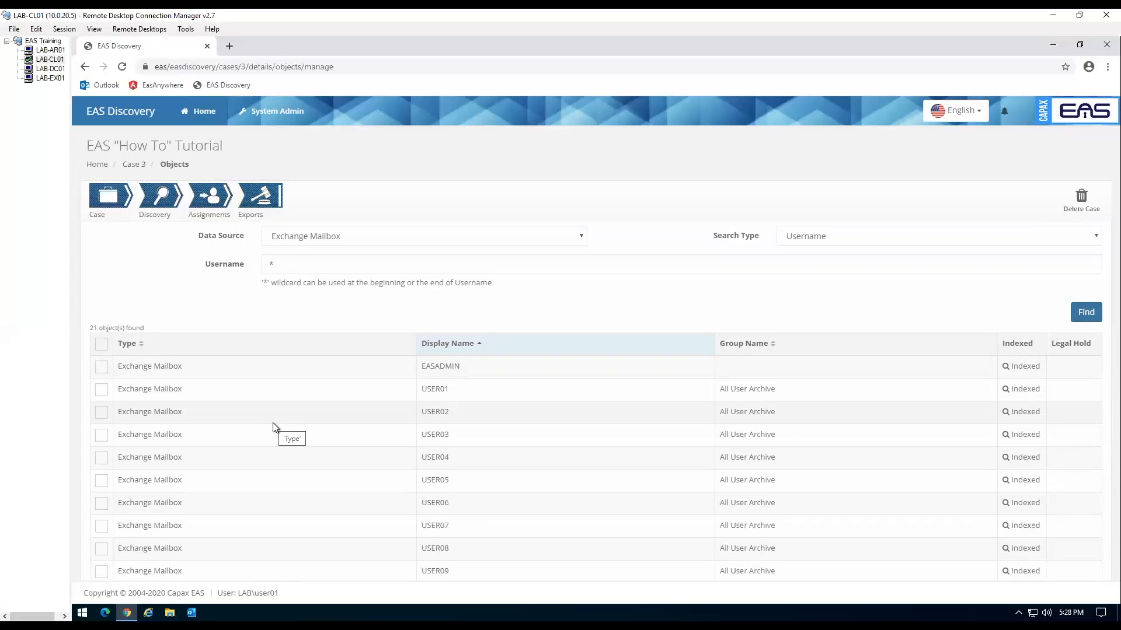
Select all the Exchange mailboxes found and add them to the case.
click(101, 346)
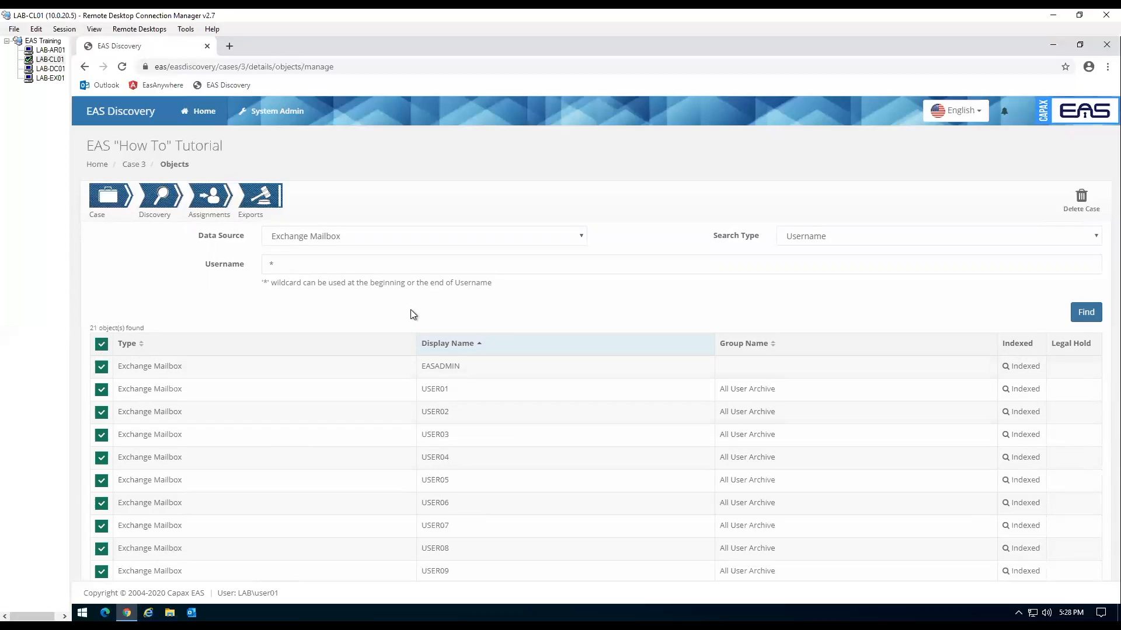
scroll(723, 423, down, 2)
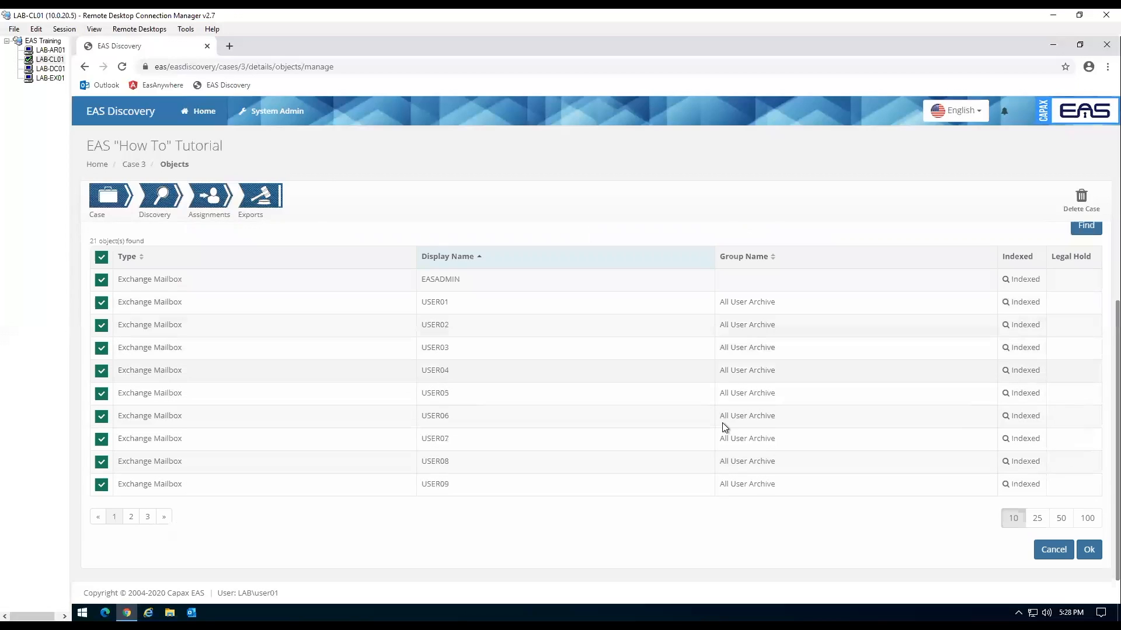
click(1096, 550)
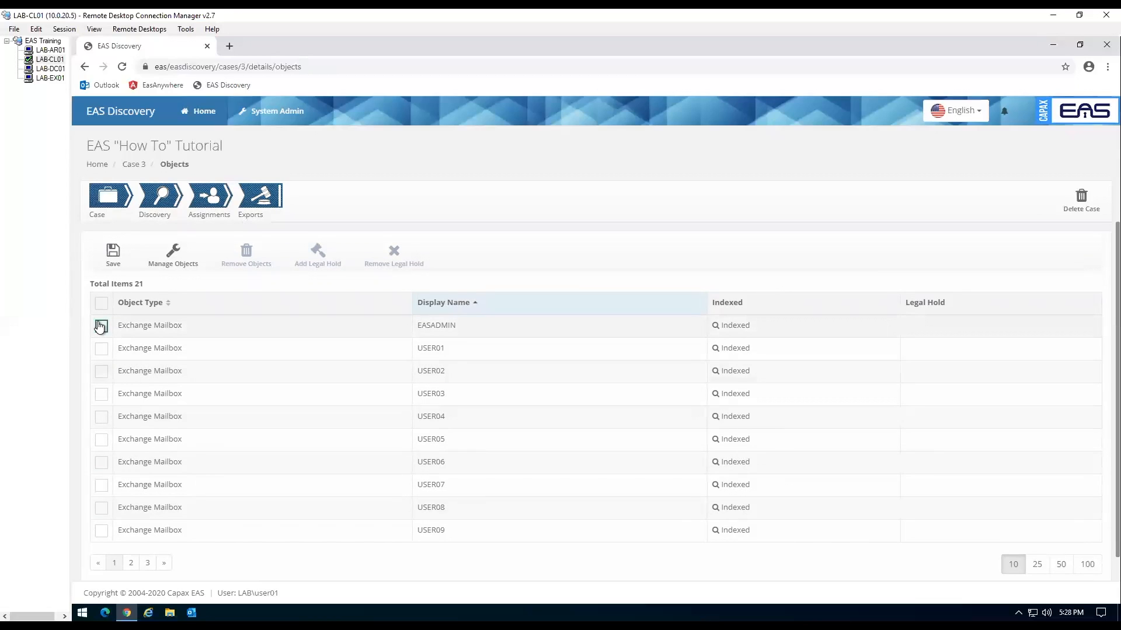
Add a legal hold to the EASADMIN mailbox and extend it to all mailboxes in the case.
click(100, 326)
click(338, 258)
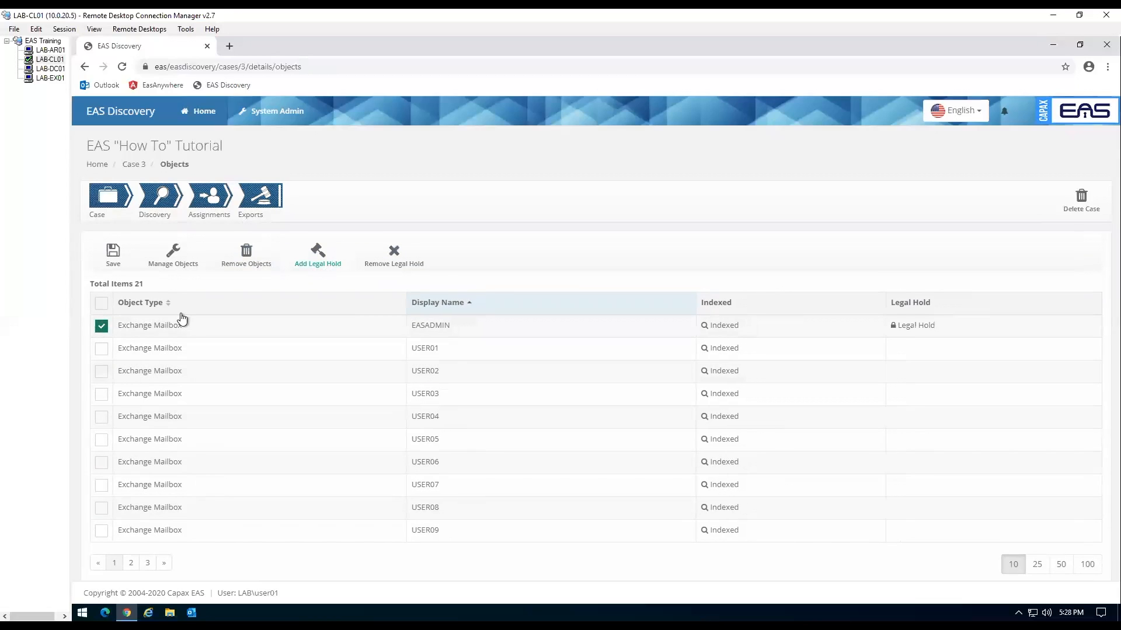
click(101, 304)
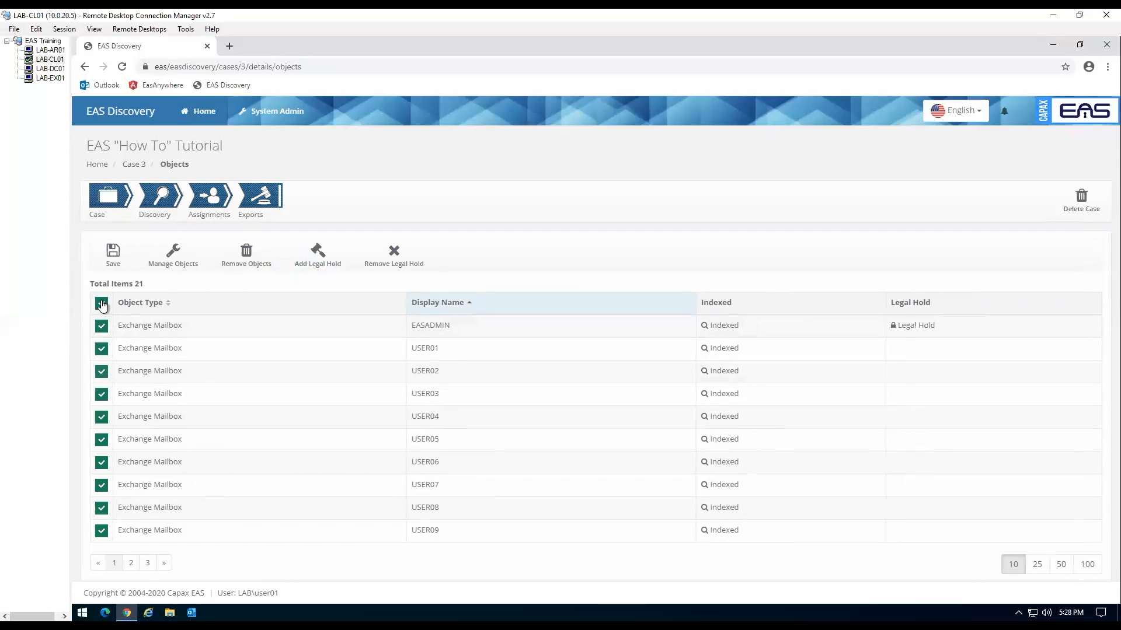
click(318, 258)
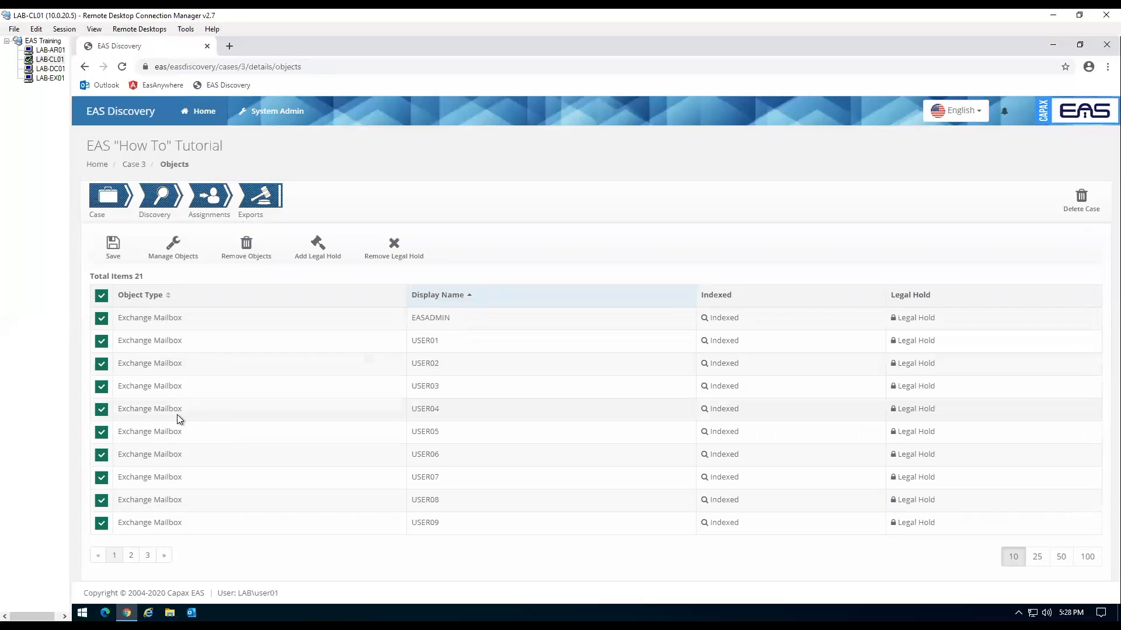
Remove only the USER01 mailbox from the case and save the object changes.
click(102, 432)
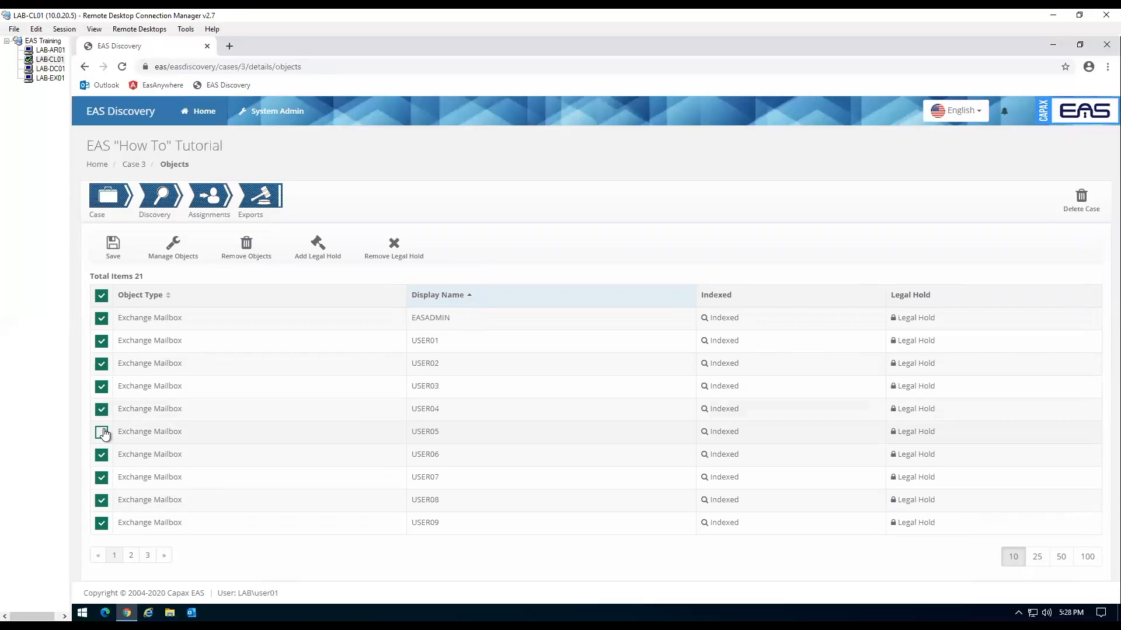
click(101, 297)
click(102, 318)
click(101, 341)
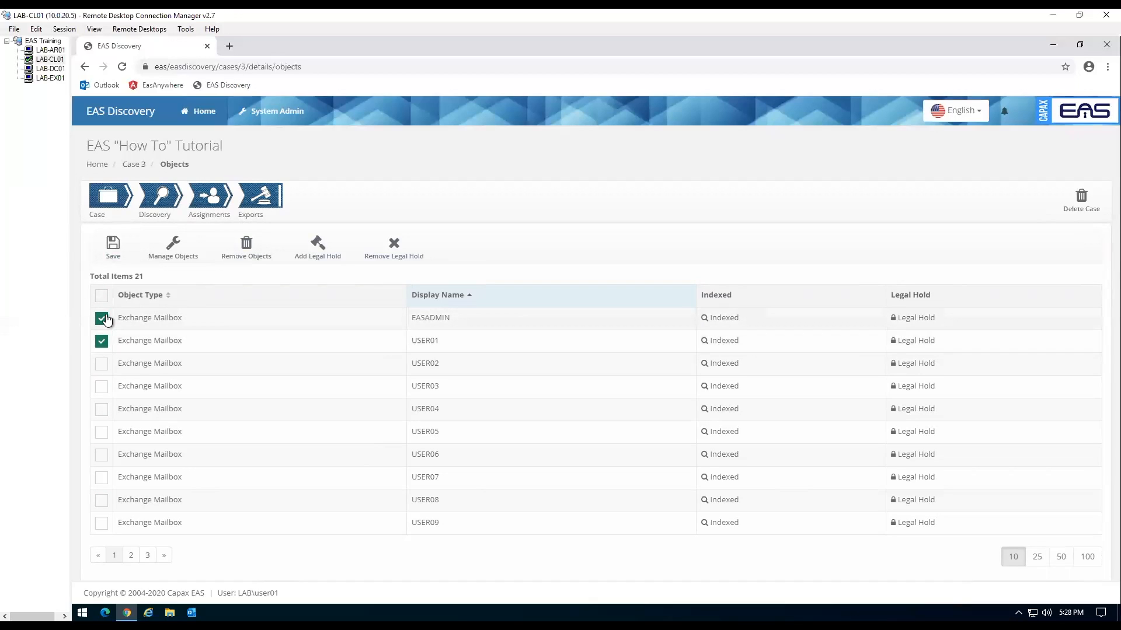
click(105, 319)
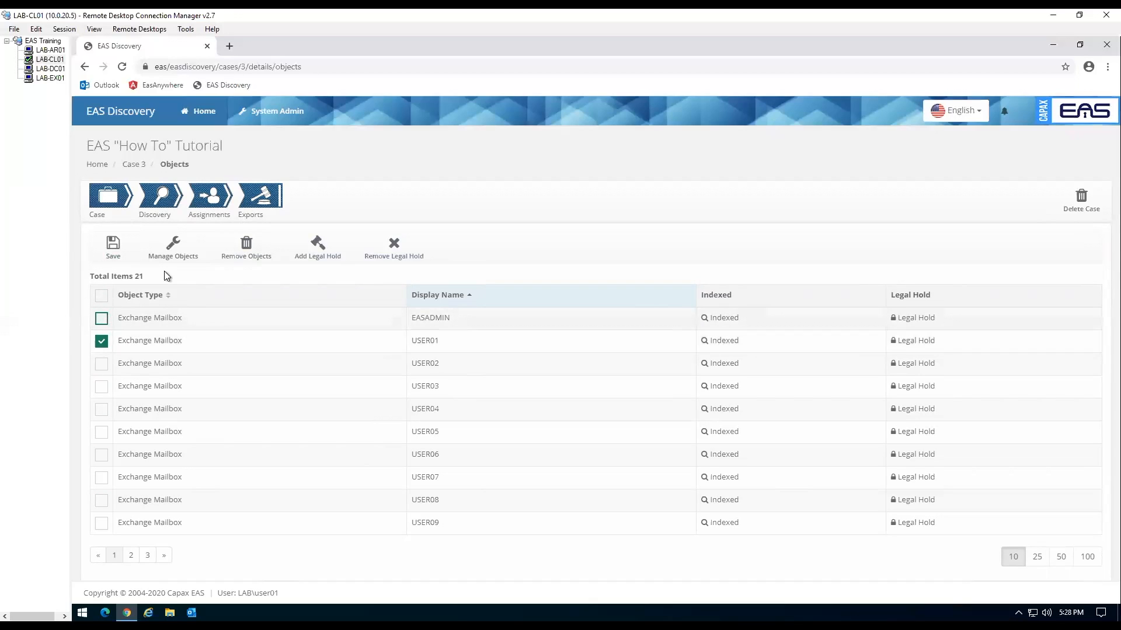
click(254, 247)
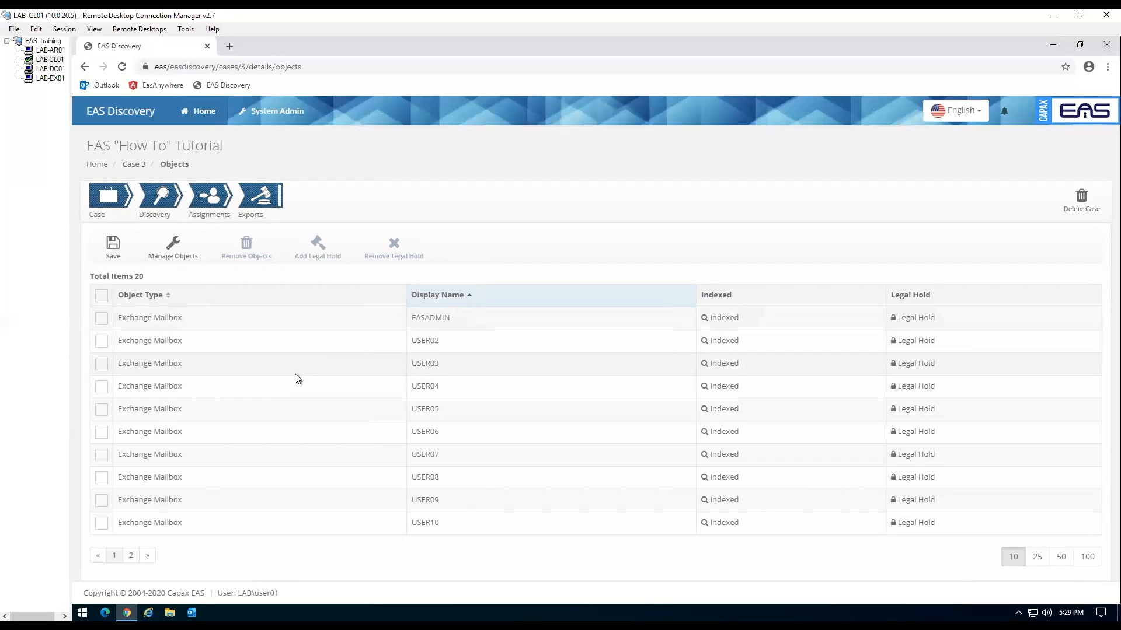
click(109, 246)
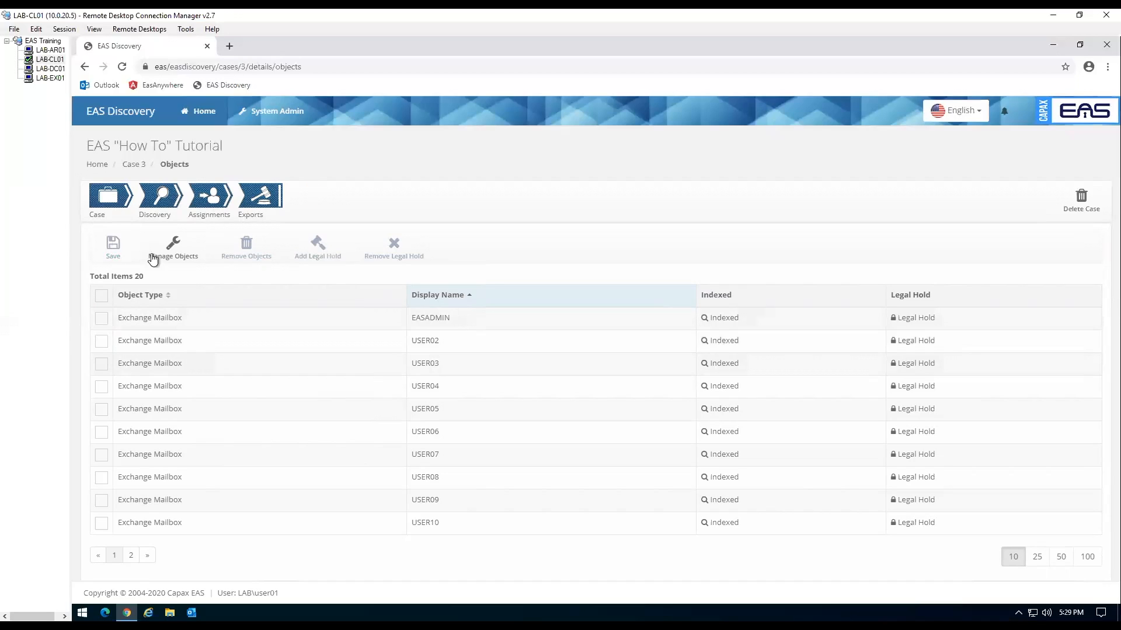